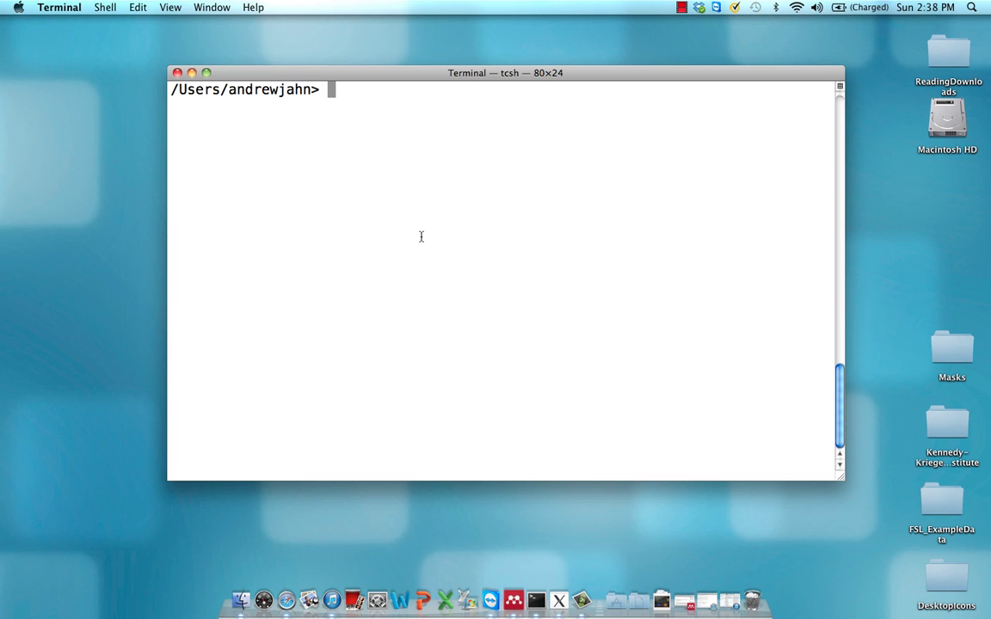
List the home folder with ls, then change into the AFNI_data6 folder
type("ls")
key("Return")
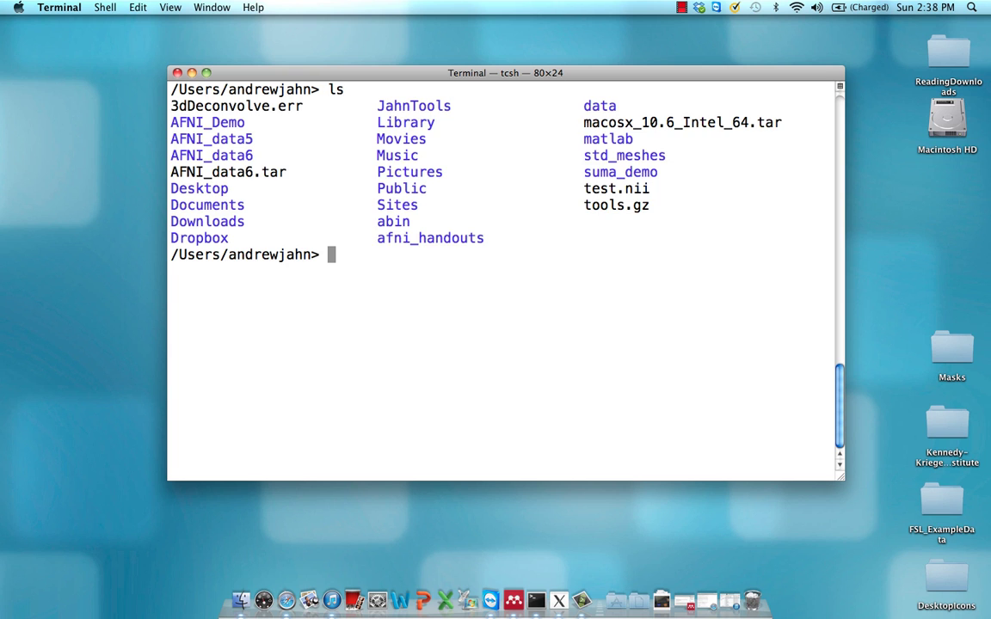
type("cd AFNI_")
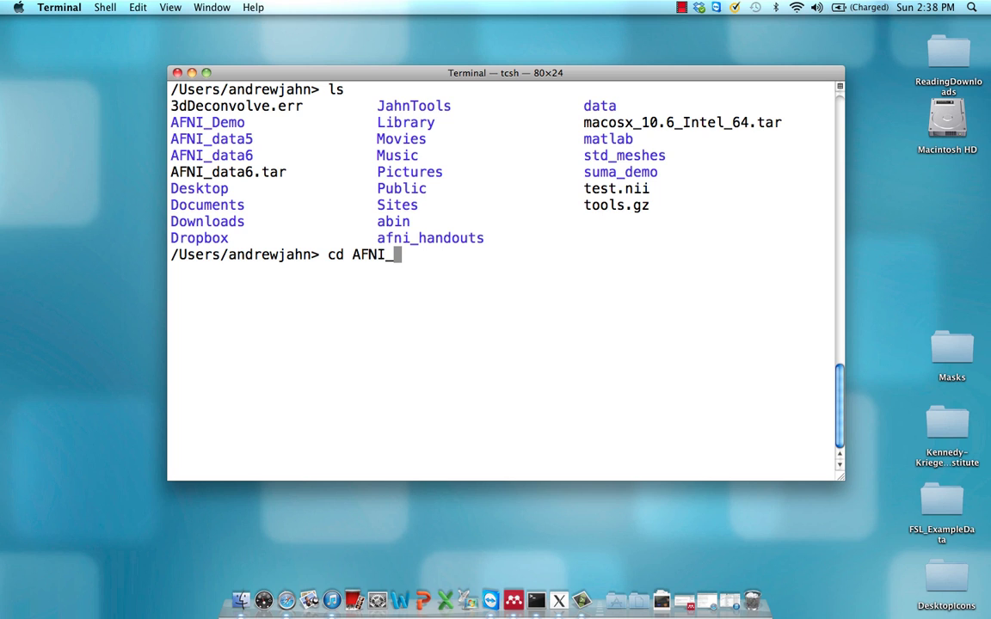
type("data6")
key("Return")
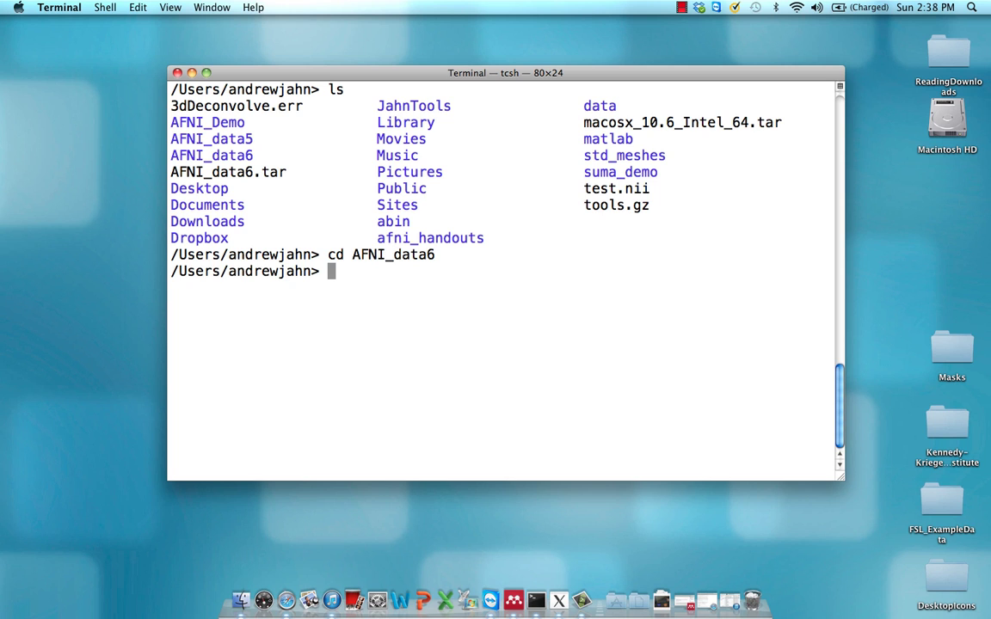
List AFNI_data6's contents and highlight the FT_analysis folder name
type("ls")
key("Return")
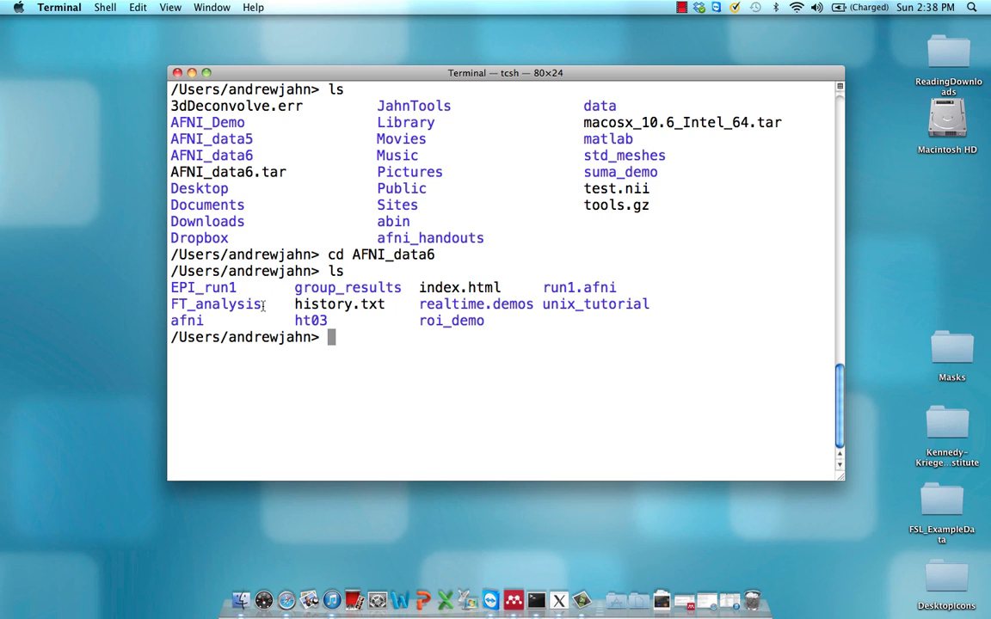
left_click_drag(264, 305, 171, 311)
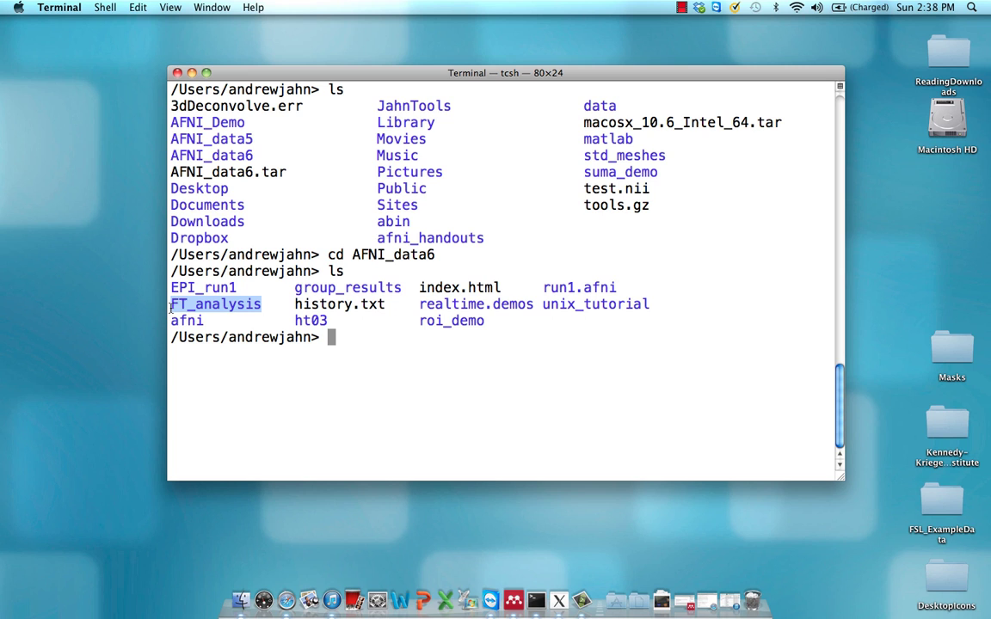
Enter FT_analysis, list its scripts and subfolders, and highlight the tutorial folder name
type("cd FT")
key("Tab")
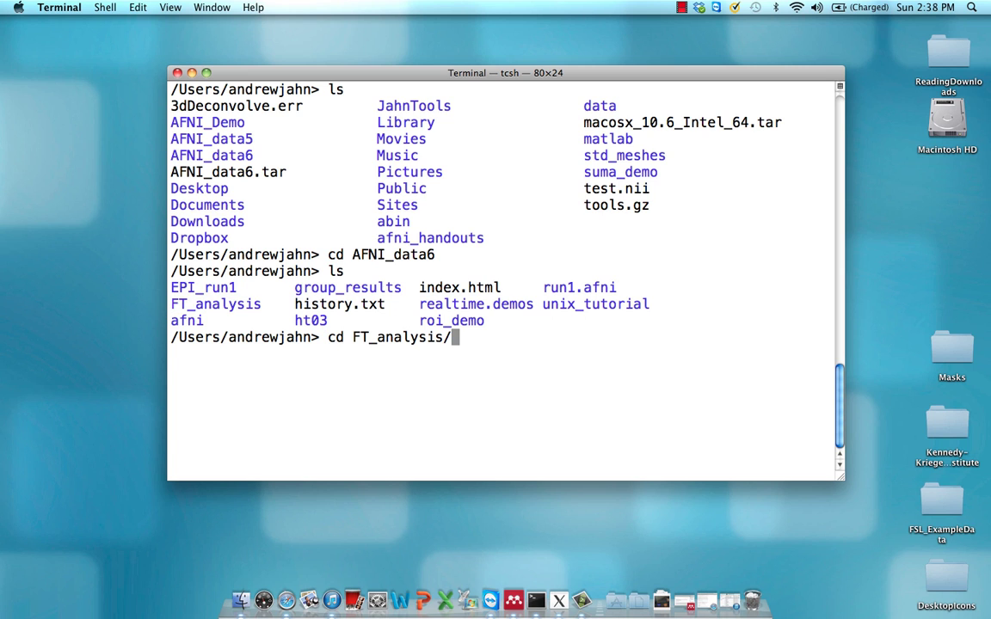
key("Return")
type("ls")
key("Return")
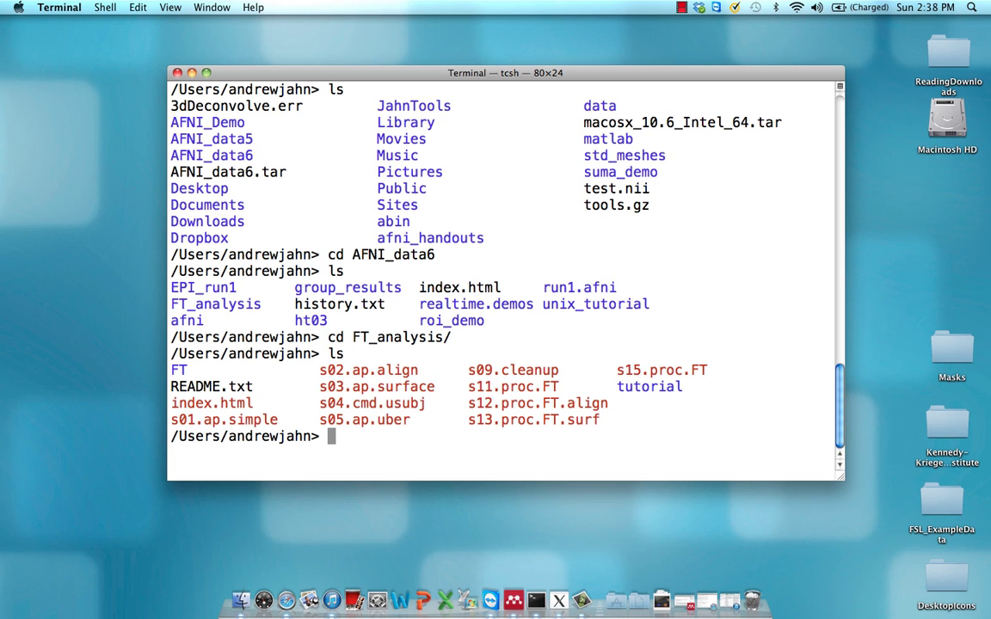
type("cd")
left_click_drag(683, 389, 617, 385)
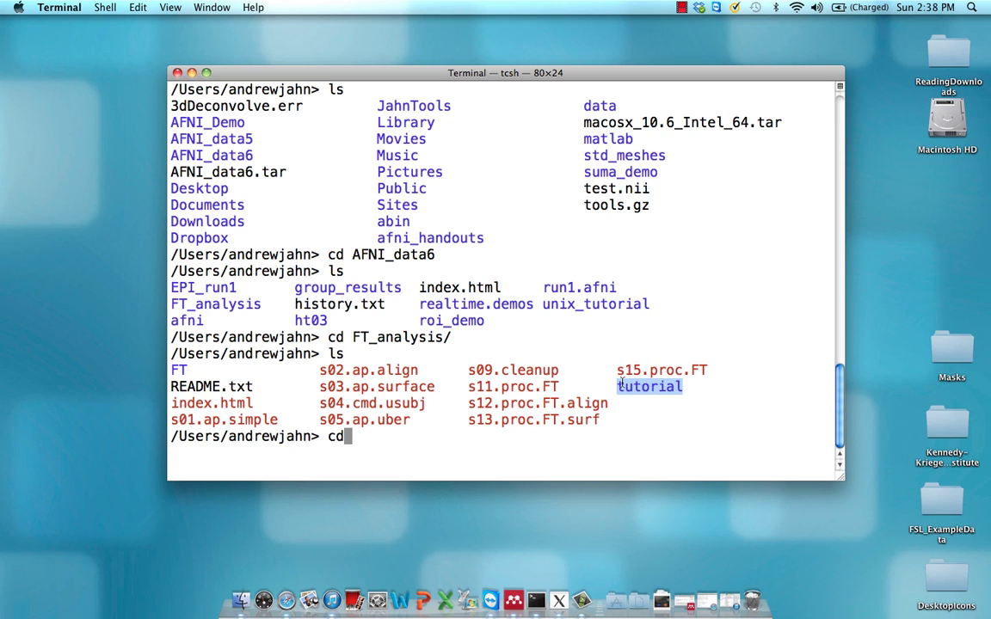
left_click(521, 437)
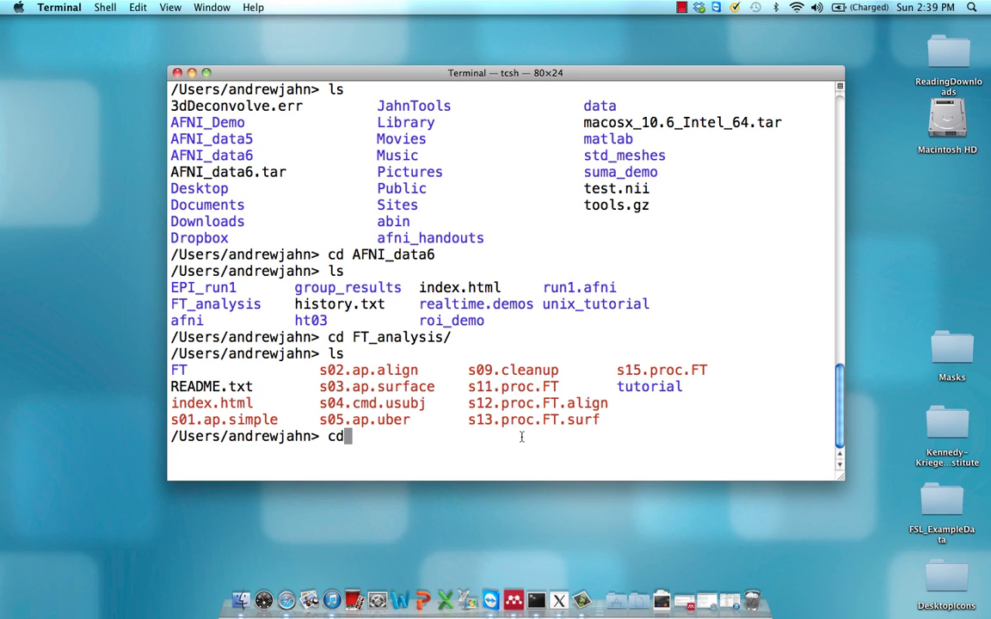
Enter the FT folder, list it, and highlight the HEAD and BRIK parts of FT_anat+orig
type("FT")
key("Return")
type("ls")
key("Return")
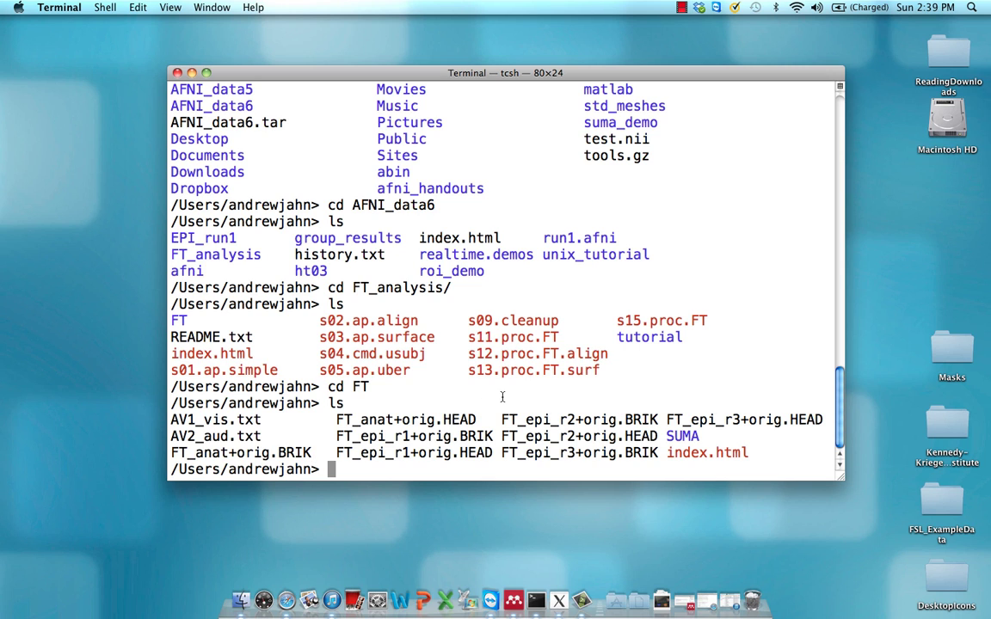
left_click_drag(477, 420, 440, 419)
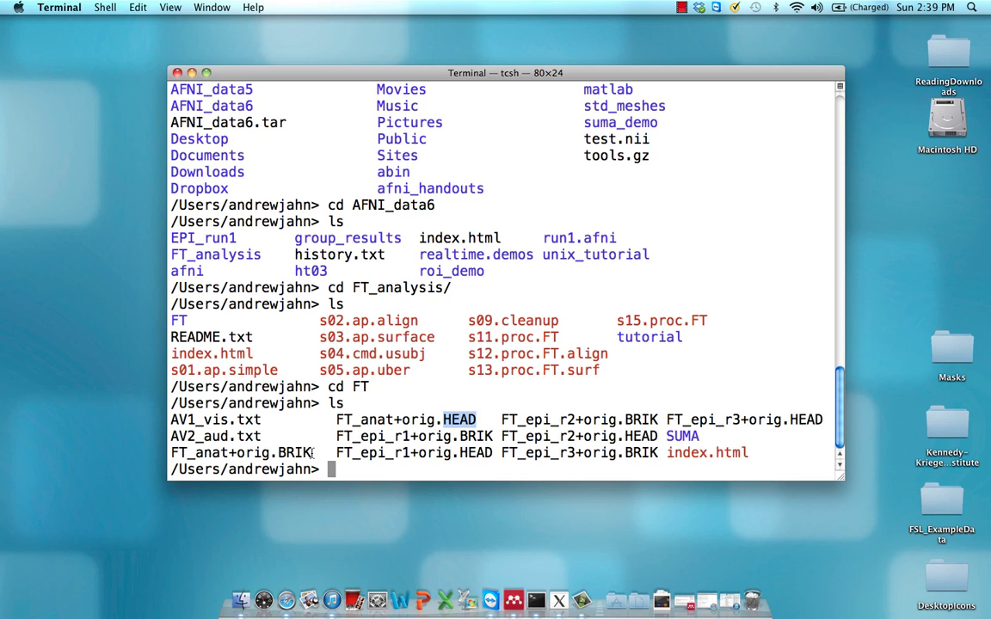
left_click_drag(311, 454, 279, 454)
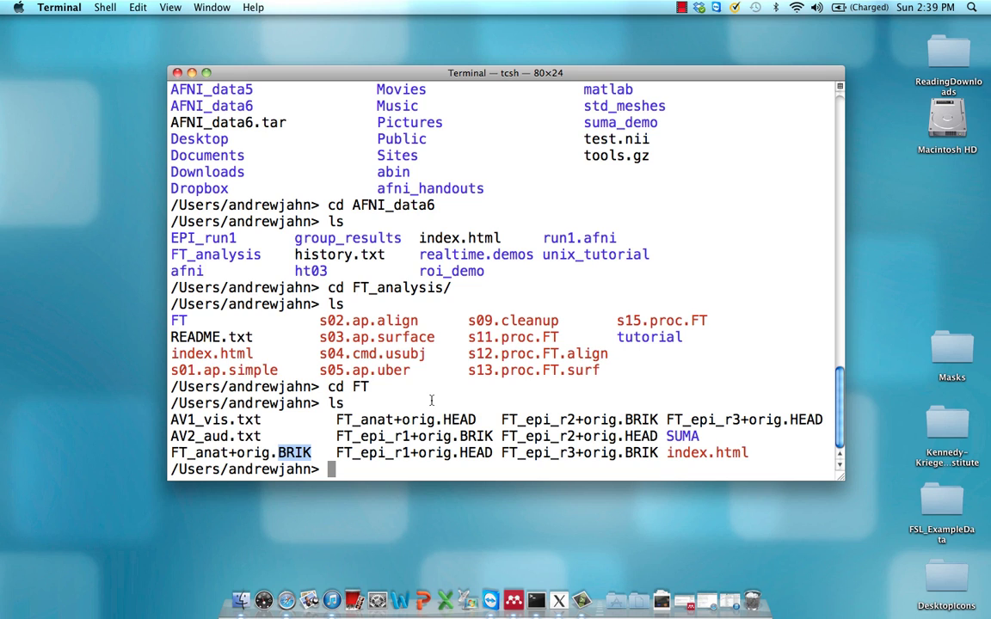
Print the AV1_vis.txt timing file with cat
type("cat ")
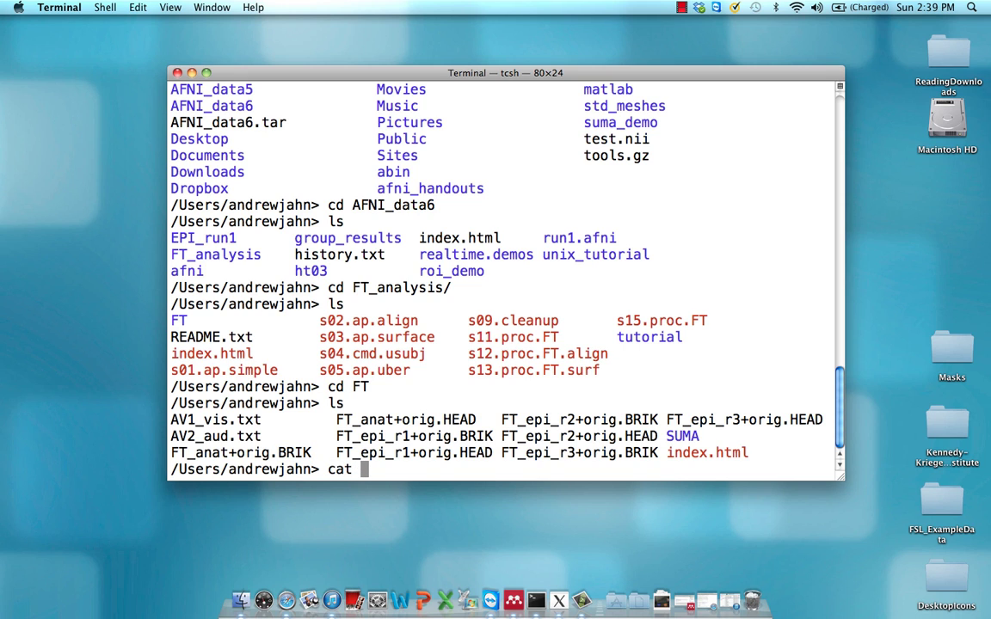
type("AV1")
key("Tab")
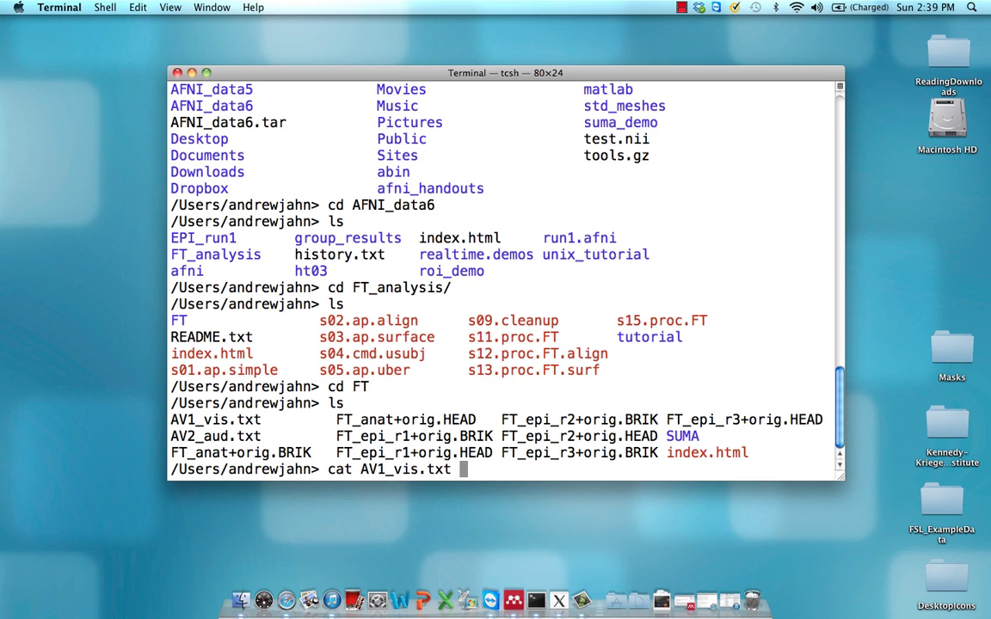
key("Return")
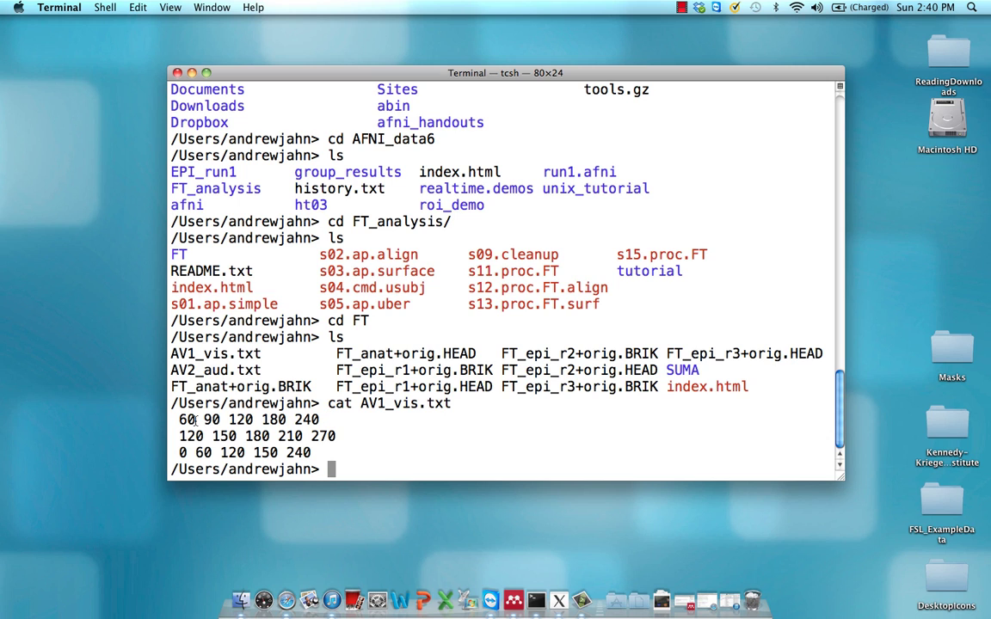
Highlight the first onset row, then the 120 and 0 onsets in rows two and three
left_click_drag(181, 419, 321, 416)
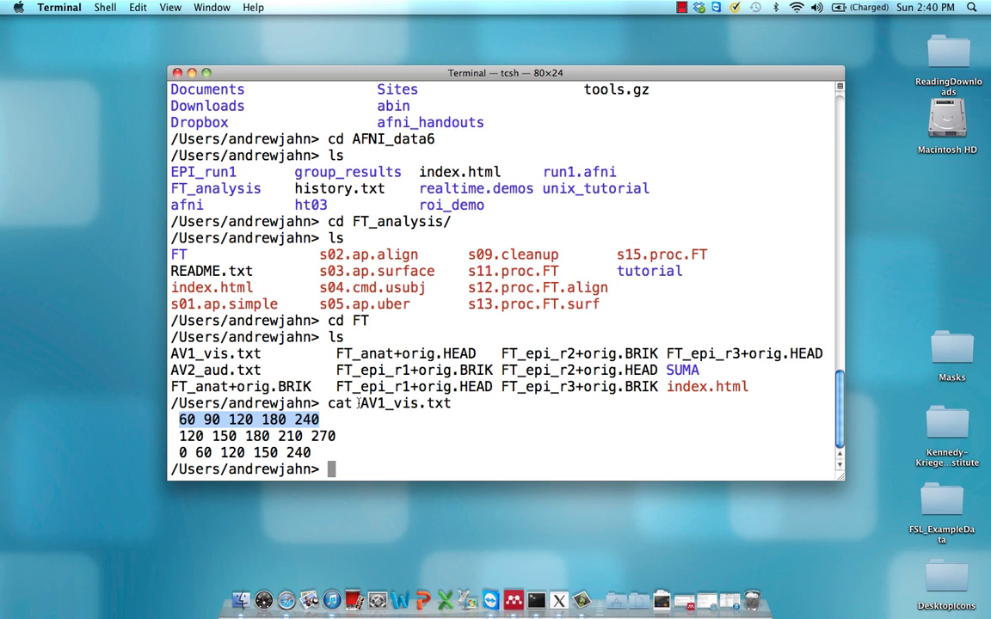
left_click(180, 436)
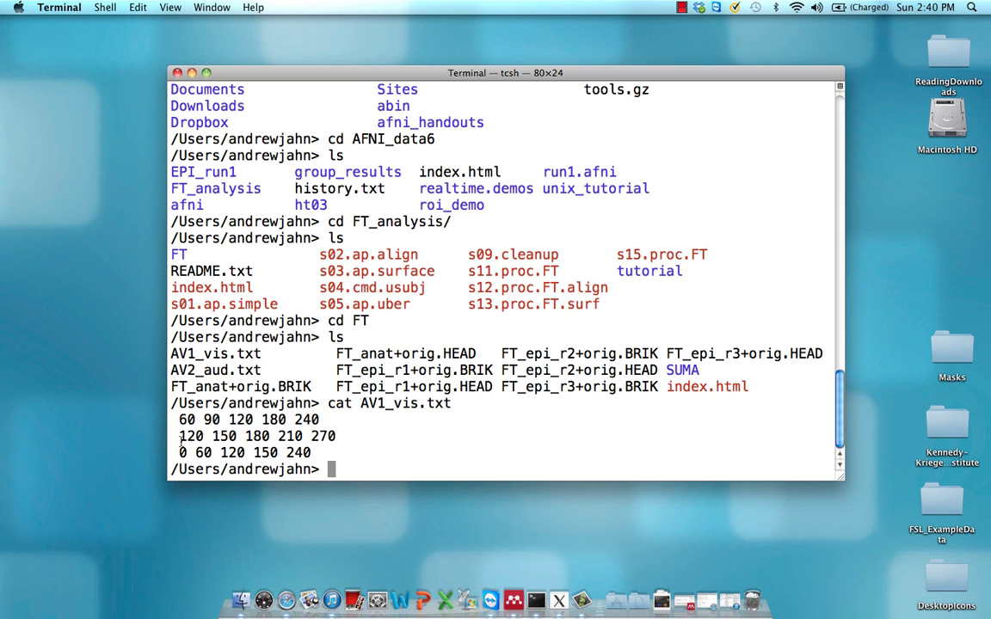
left_click_drag(179, 436, 204, 436)
left_click(237, 436)
left_click_drag(180, 455, 187, 455)
left_click(335, 436)
Print AV2_aud.txt with cat to show its three rows of auditory onsets
type("cat AV2")
key("Tab")
key("Return")
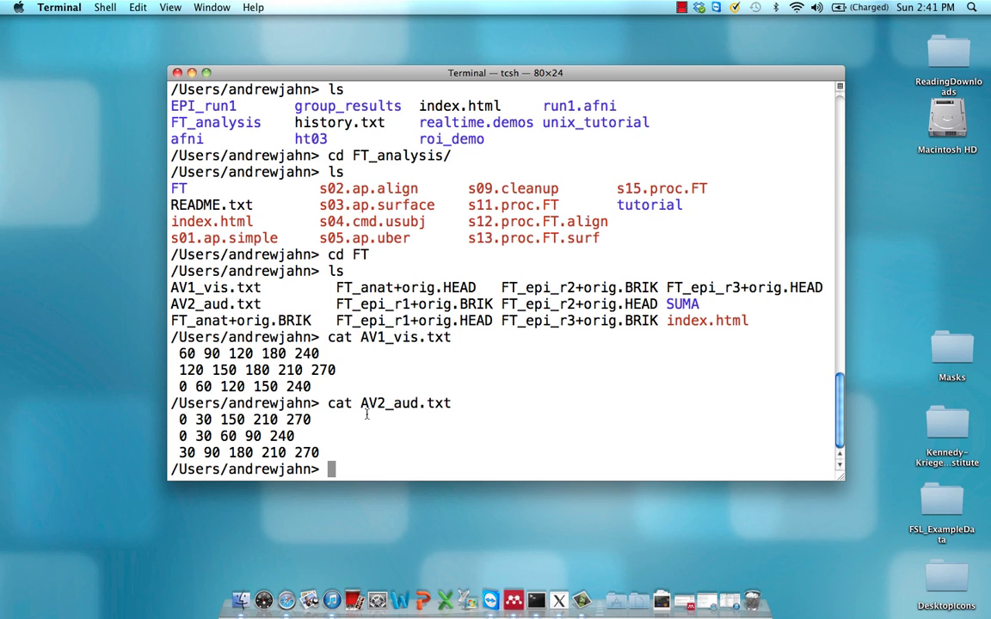
Launch afni from the FT folder and drag the sagittal crosshair up to a higher axial slice
type("afni")
key("Return")
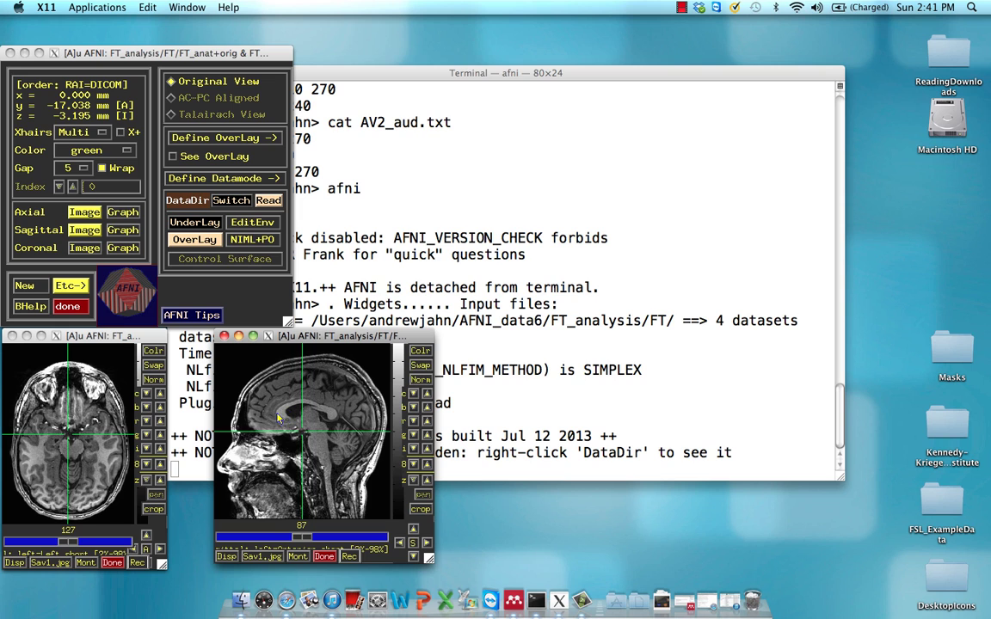
left_click_drag(278, 419, 290, 393)
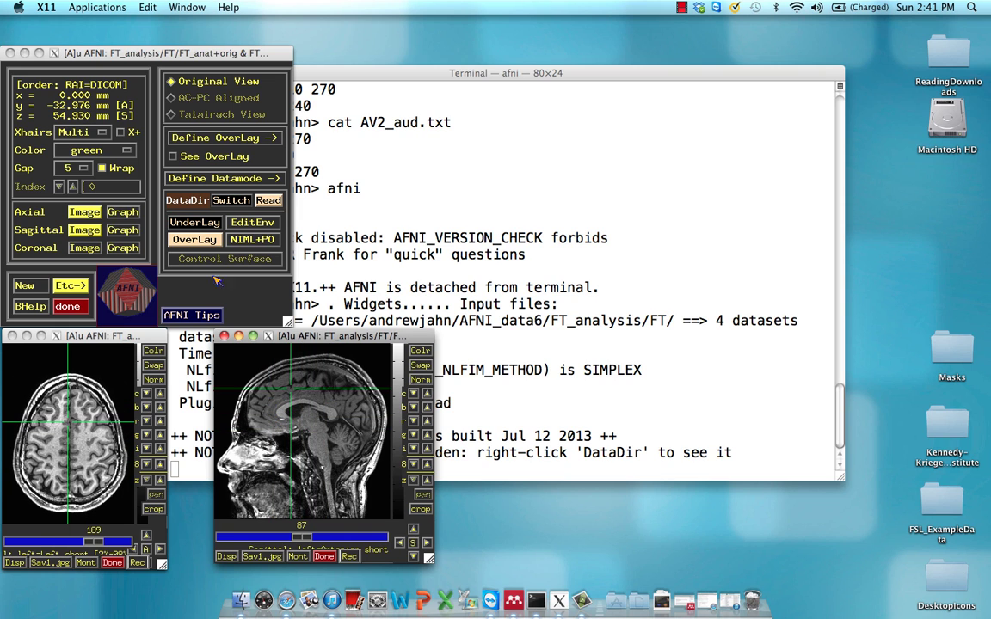
Switch the AFNI underlay from the anatomy to the functional run FT_epi_r1
left_click(193, 221)
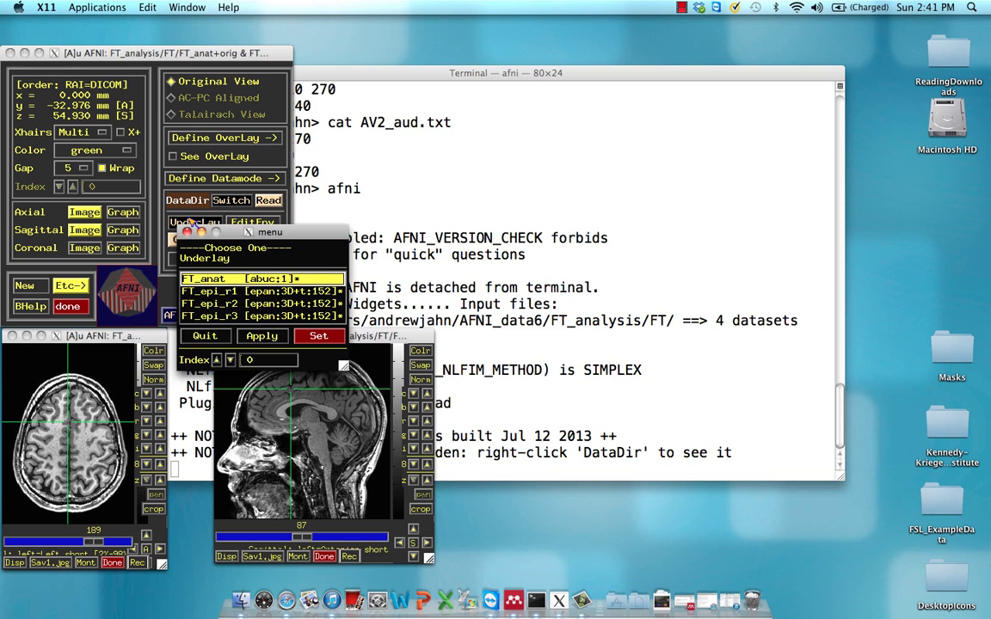
left_click(245, 292)
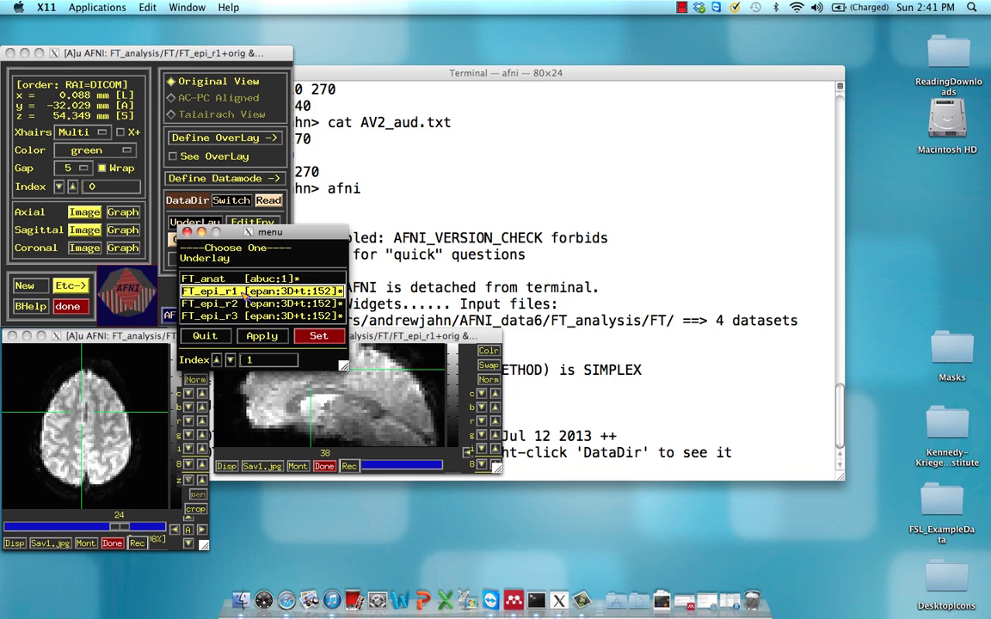
left_click_drag(227, 233, 597, 362)
key("Escape")
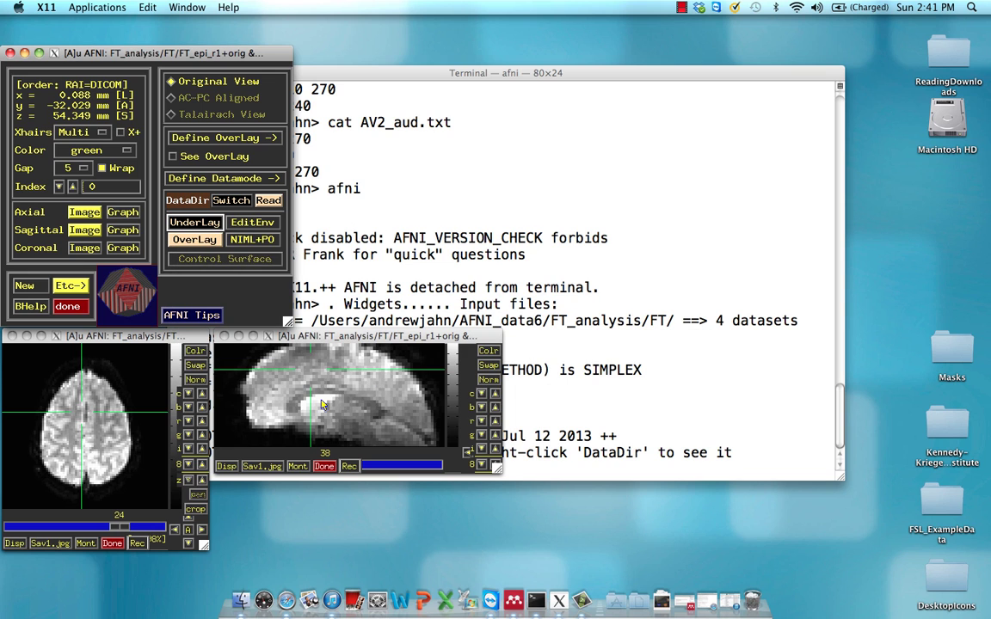
Jump to several sagittal and axial locations in FT_epi_r1, then quit AFNI with done
left_click(278, 383)
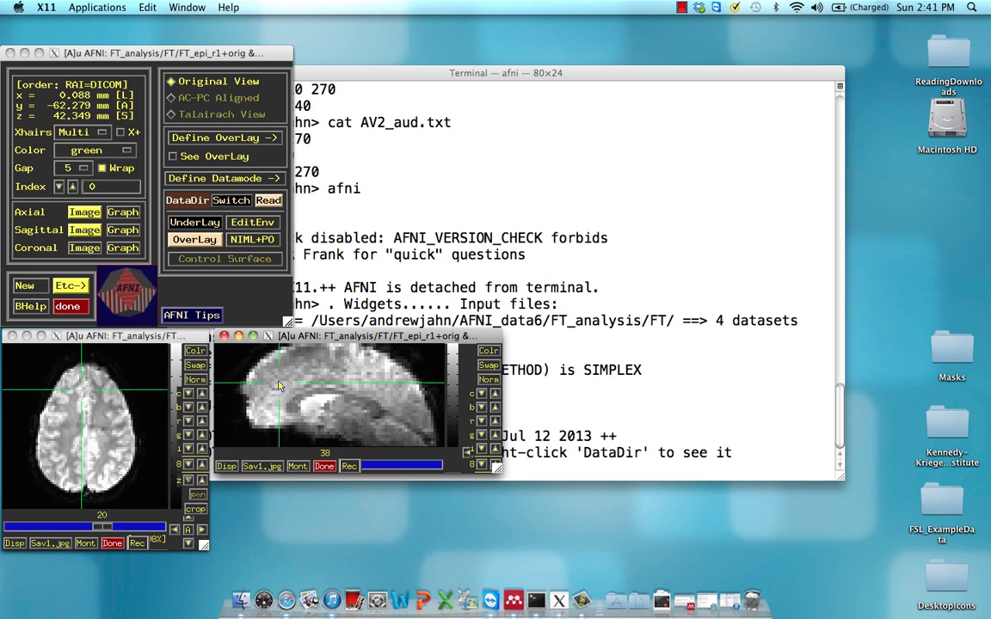
left_click(352, 376)
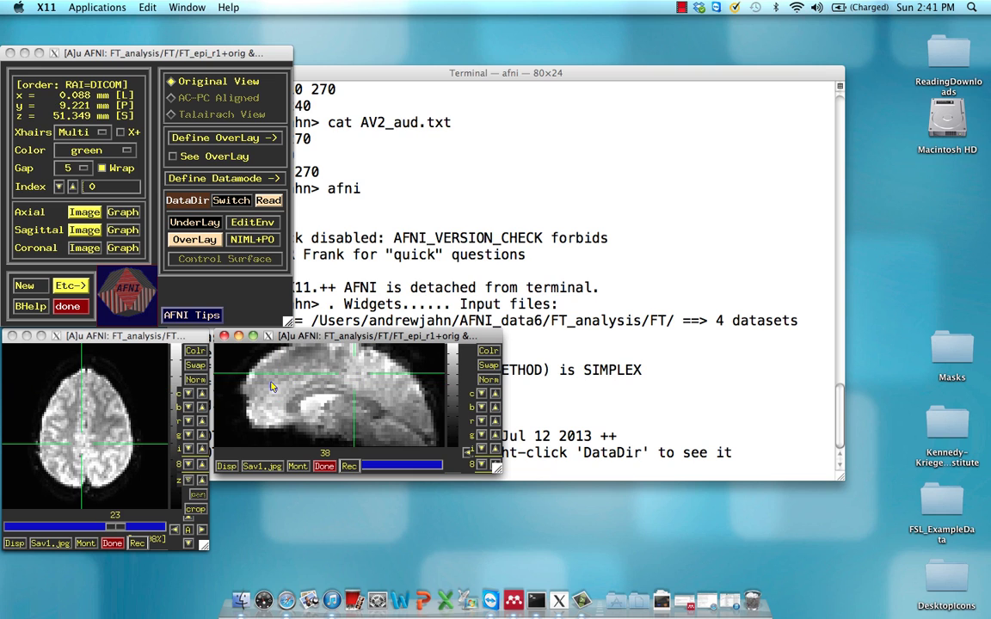
left_click(87, 400)
left_click(87, 400)
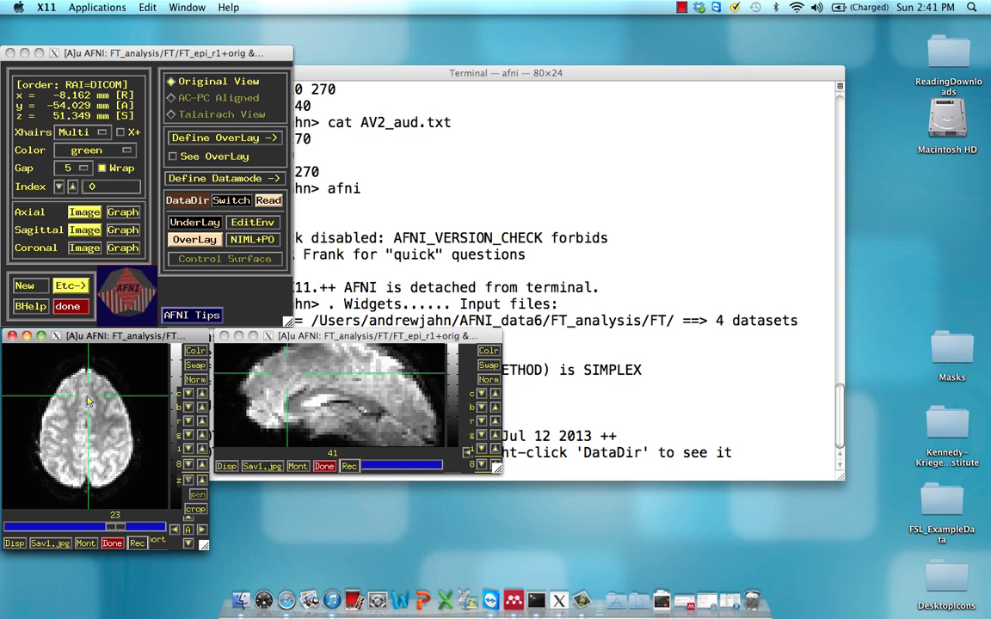
left_click(281, 386)
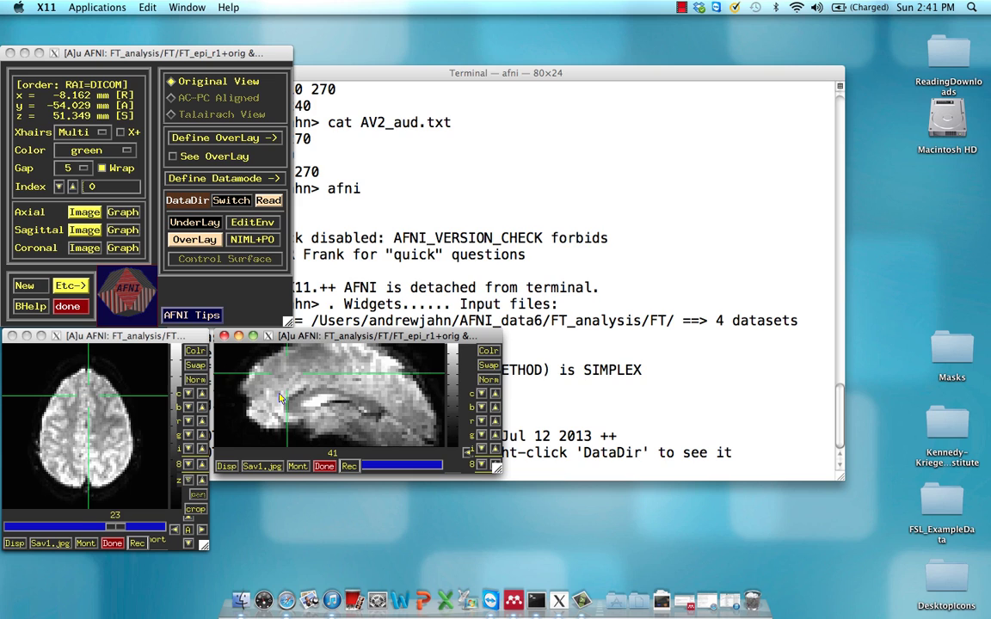
left_click(279, 397)
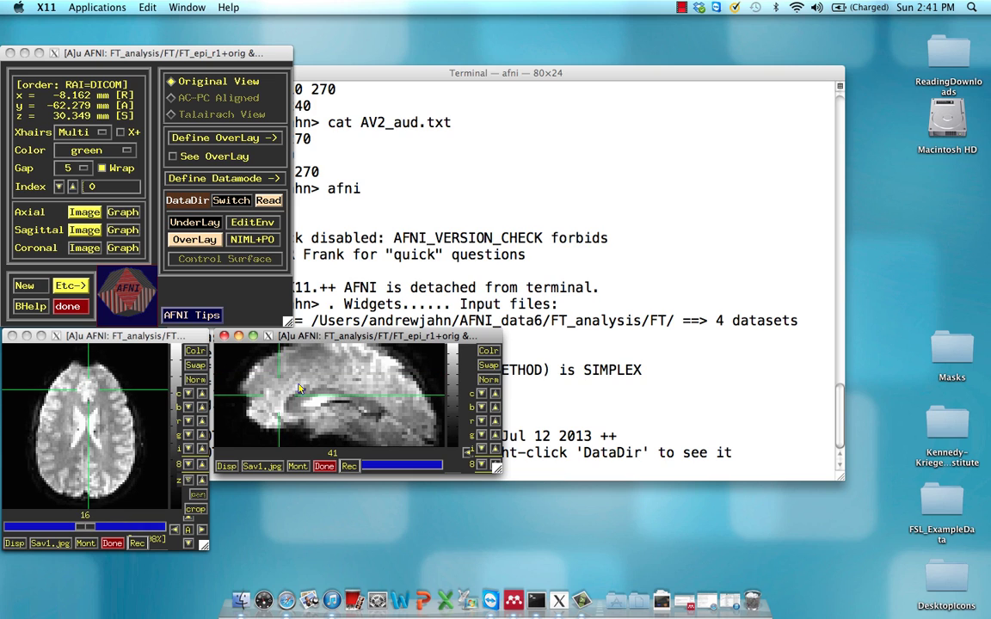
left_click(321, 383)
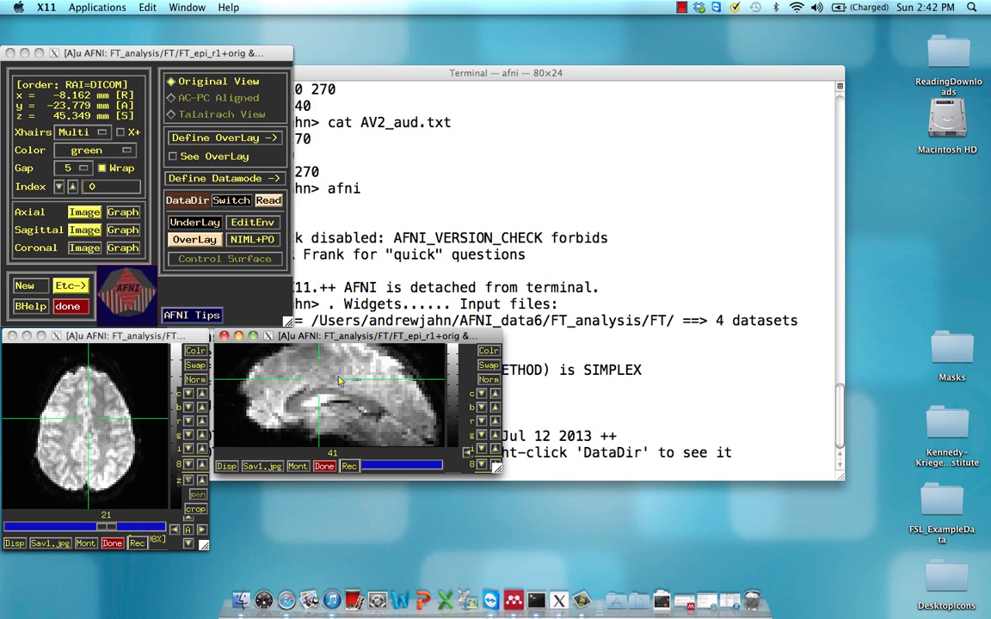
left_click(339, 381)
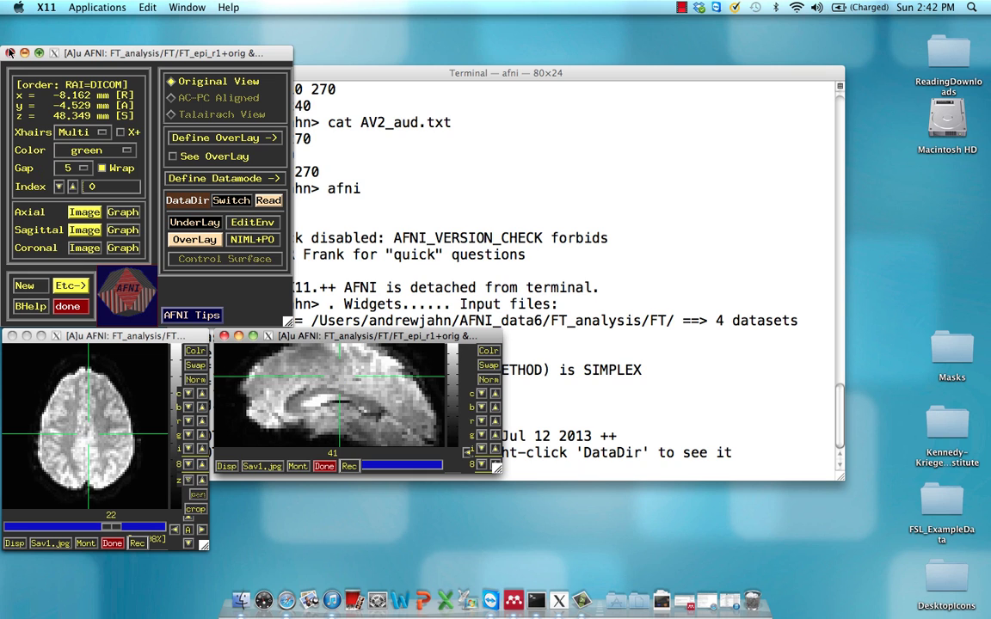
left_click(9, 53)
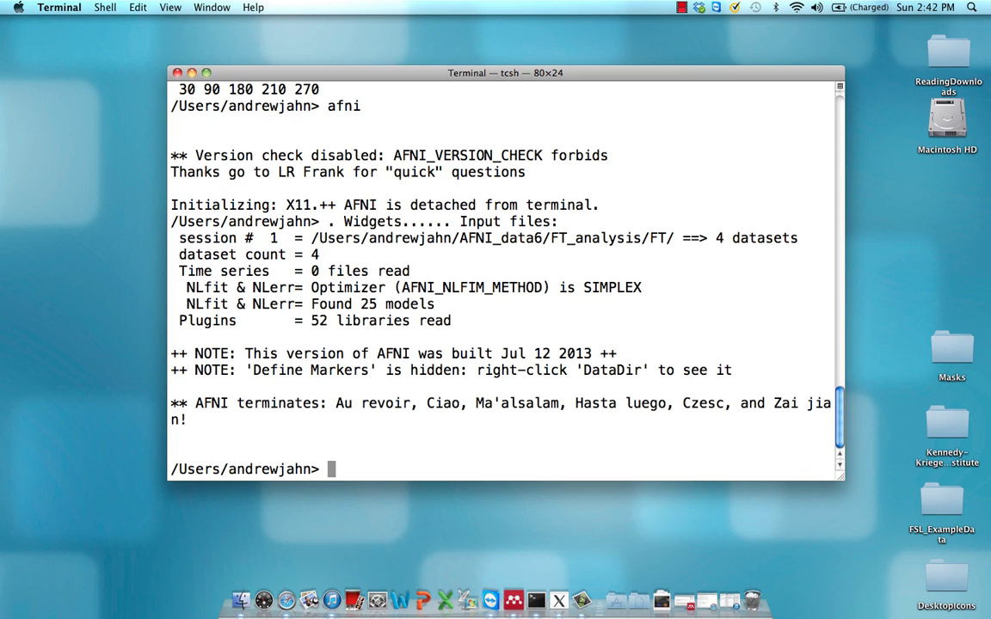
Re-list the FT folder and highlight the AV1_vis.txt and AV2_aud.txt names
type("ls")
key("Return")
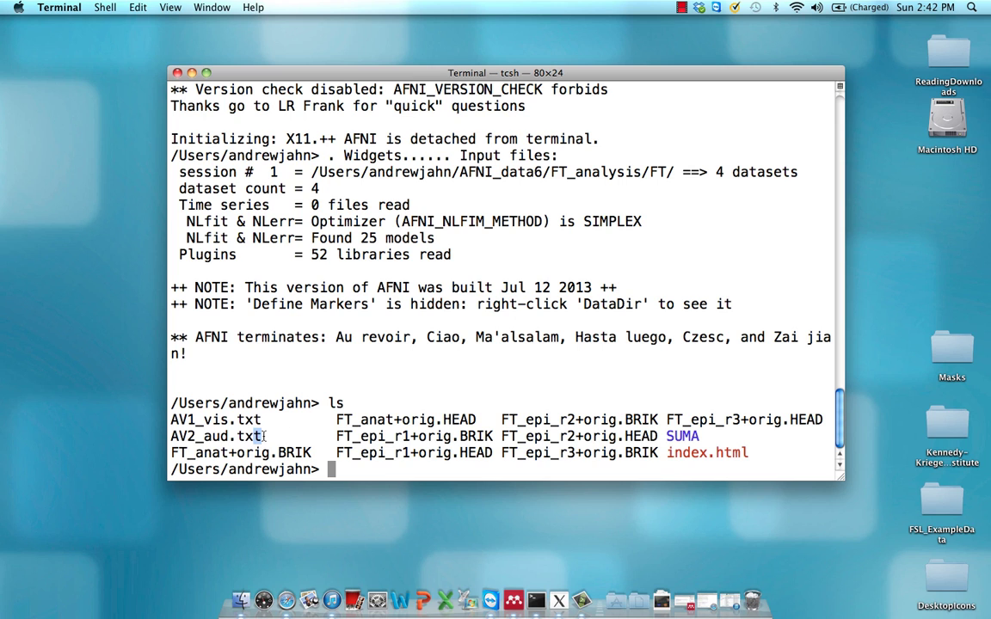
left_click_drag(258, 436, 174, 422)
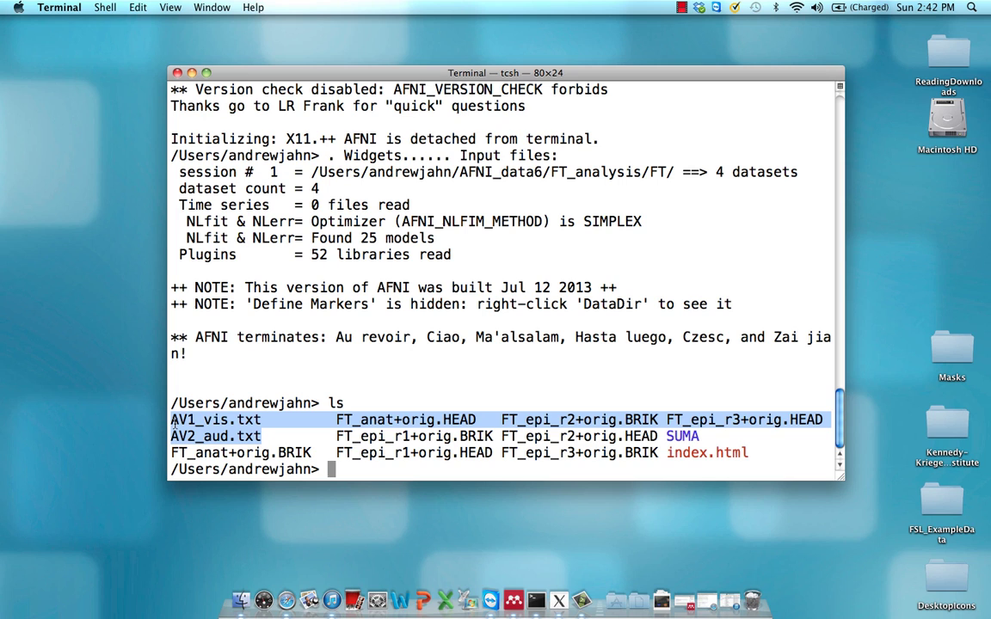
left_click(347, 389)
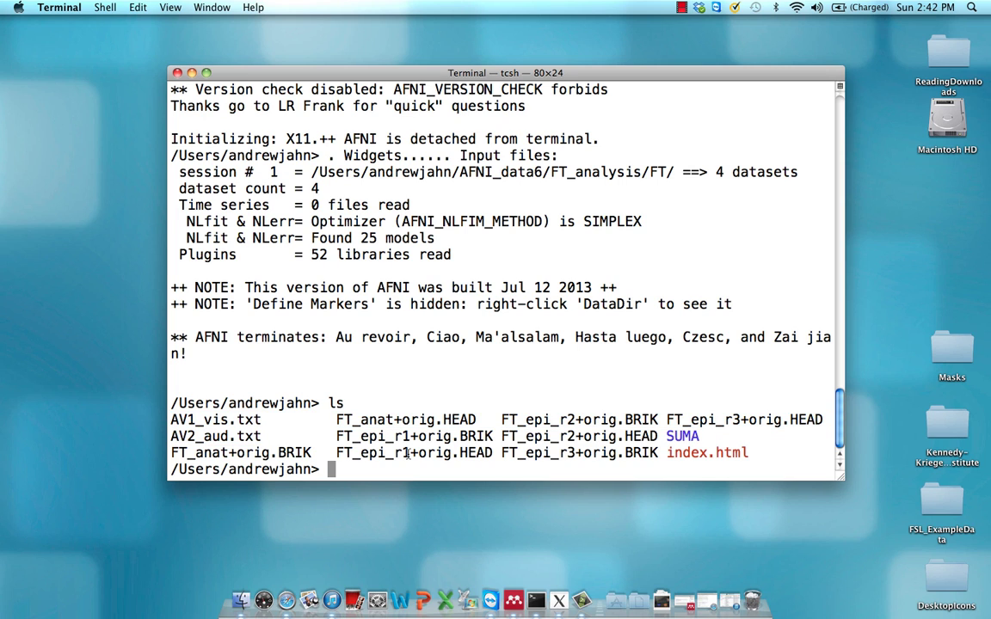